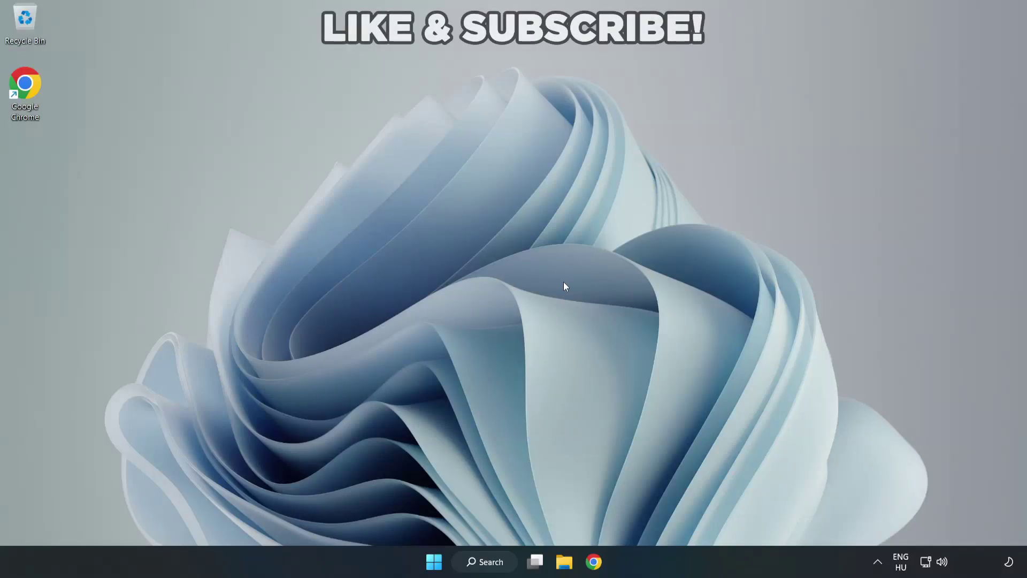
Step: Switch audio output from CABLE Input to Speakers (High Definition Audio Device) in Quick Settings
click(943, 563)
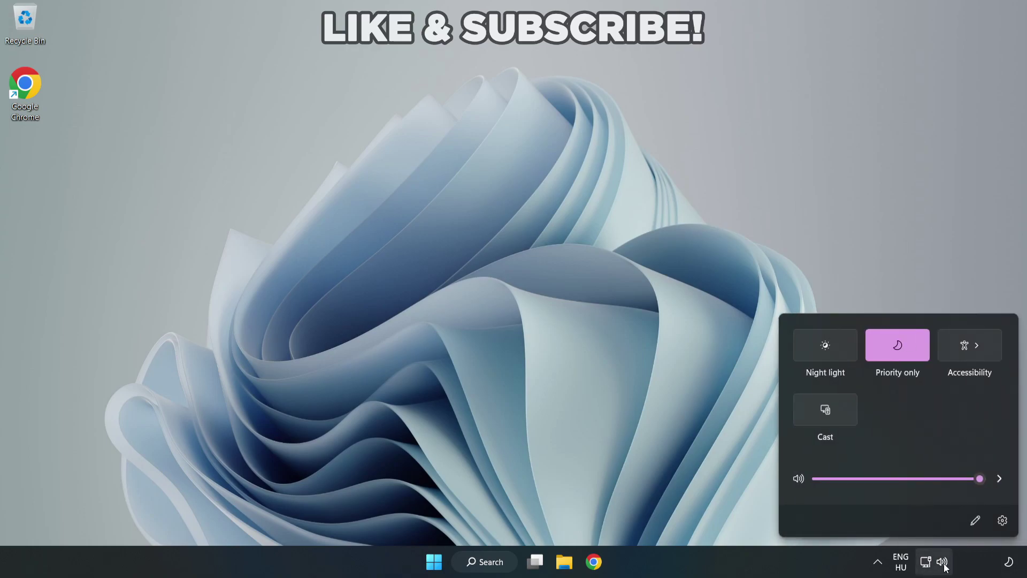
click(999, 480)
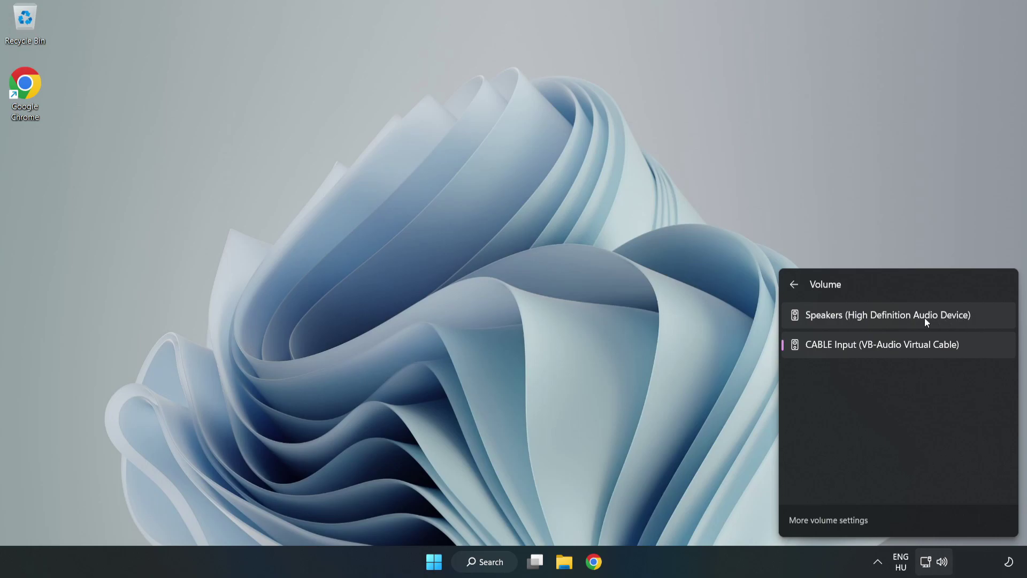
click(979, 321)
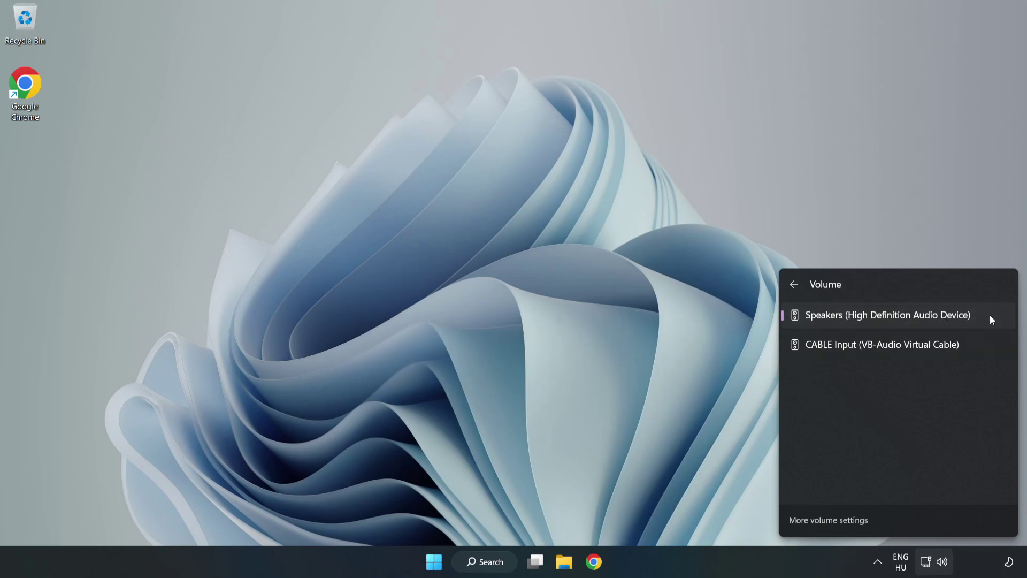
click(499, 275)
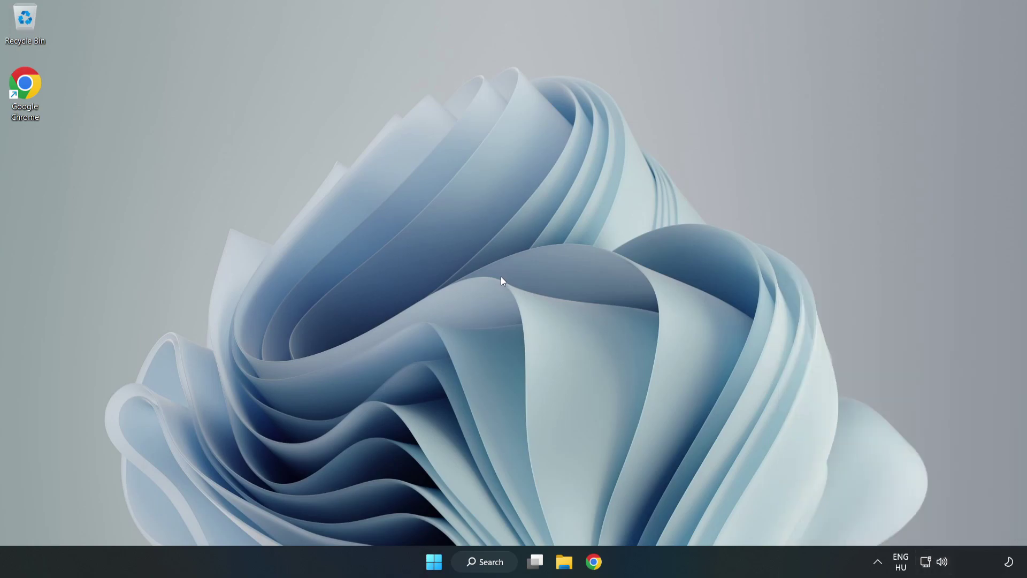
Step: Reset sound devices and app volumes to recommended defaults in the Volume mixer, then close Settings
right_click(944, 565)
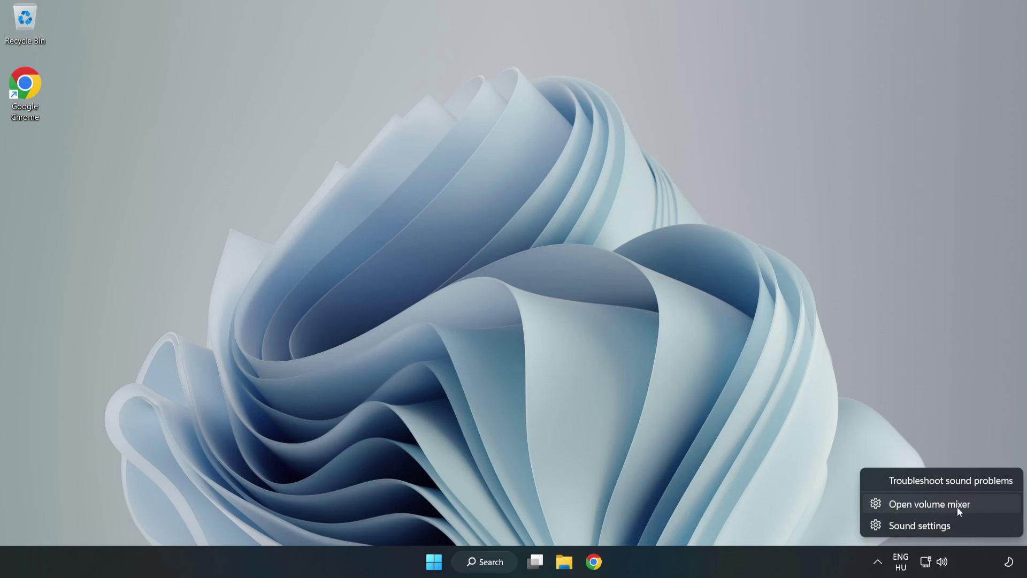
click(987, 505)
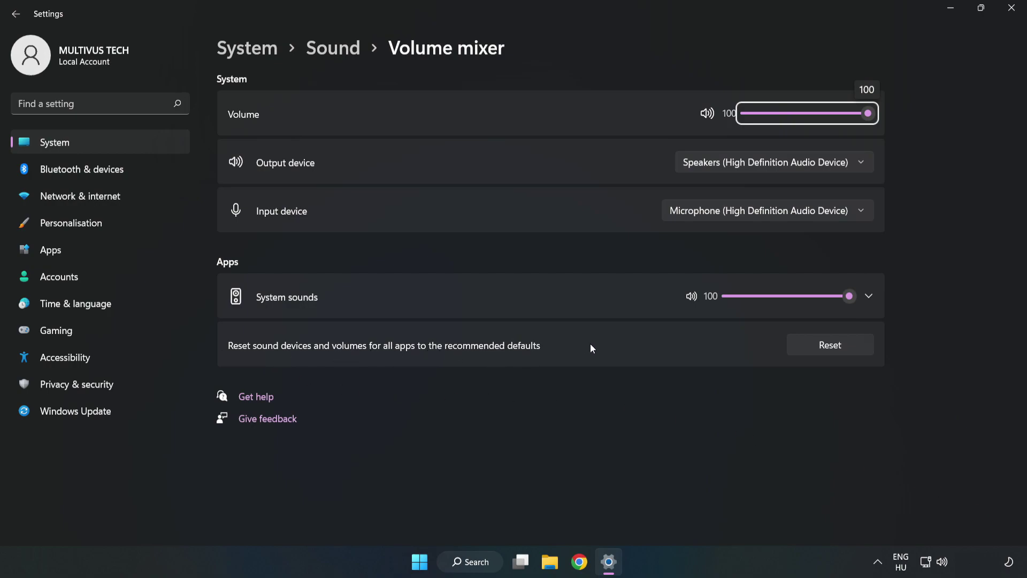
click(842, 352)
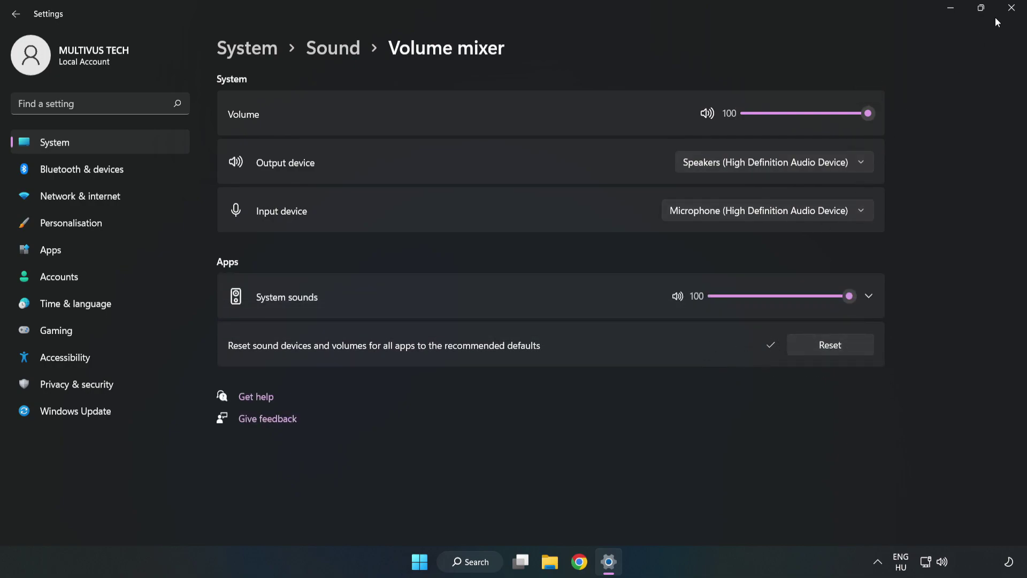
click(1011, 16)
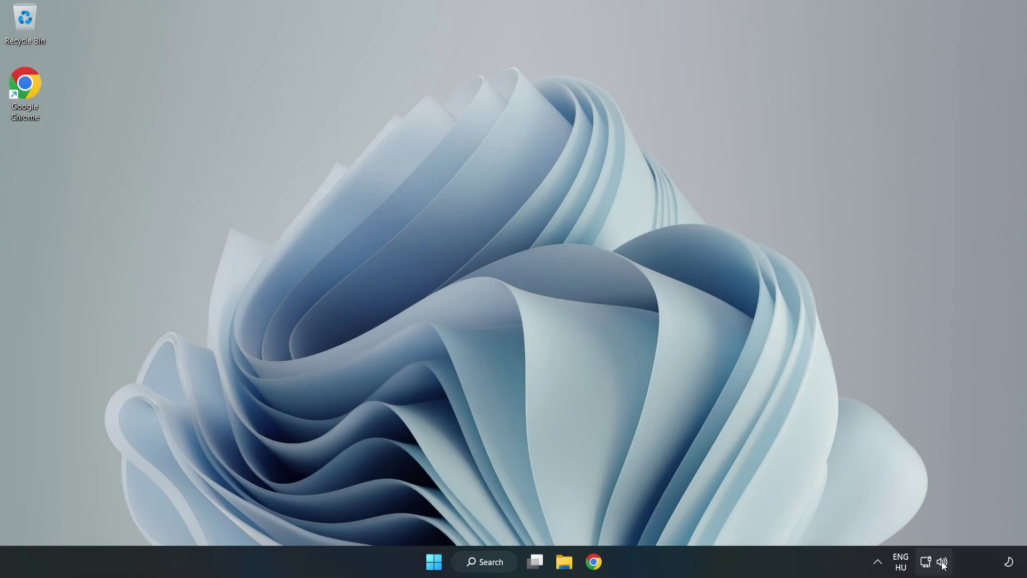
Step: Open the Sound settings page from the tray speaker icon and scroll to More sound settings
right_click(942, 563)
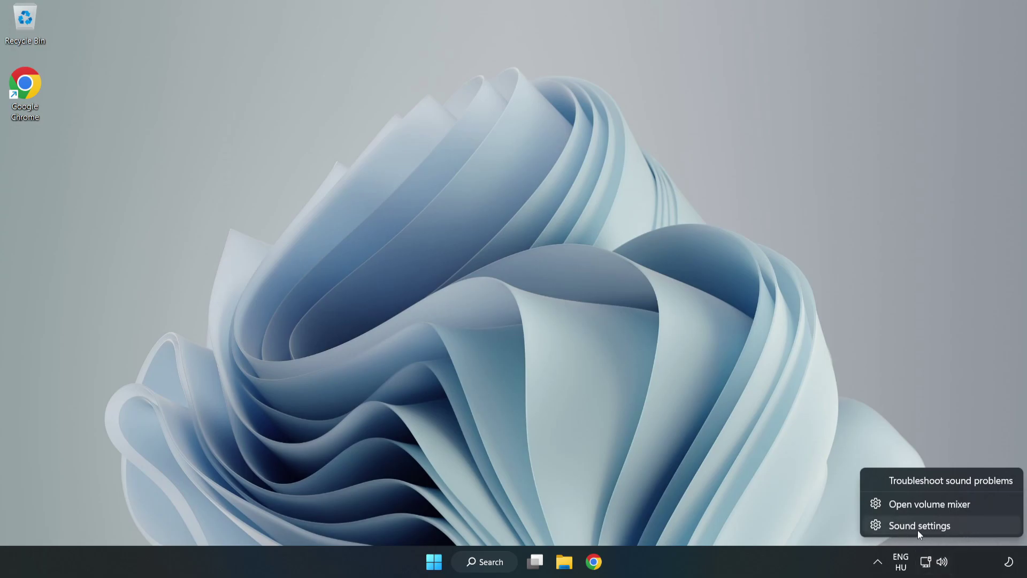
click(957, 529)
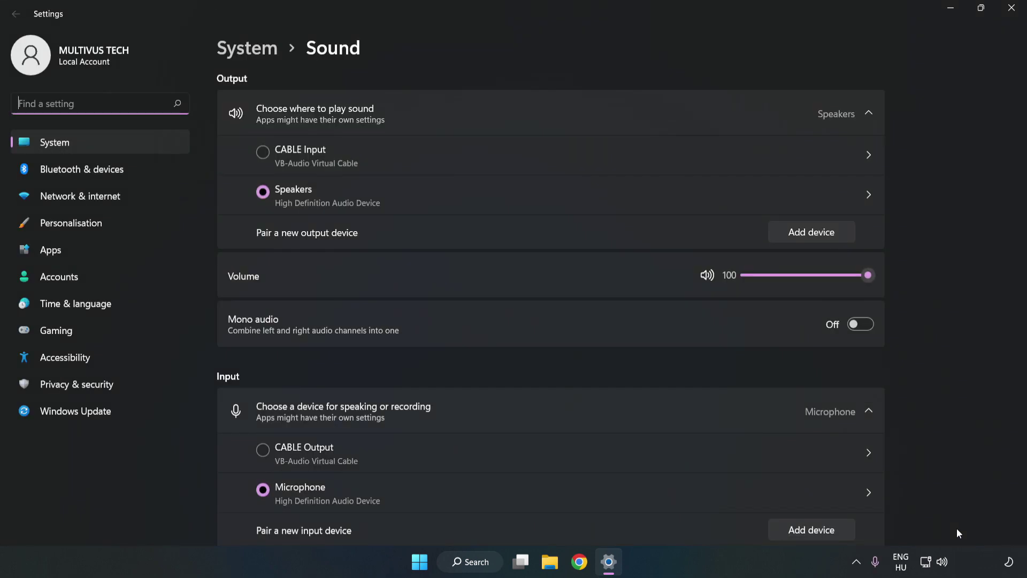
click(869, 276)
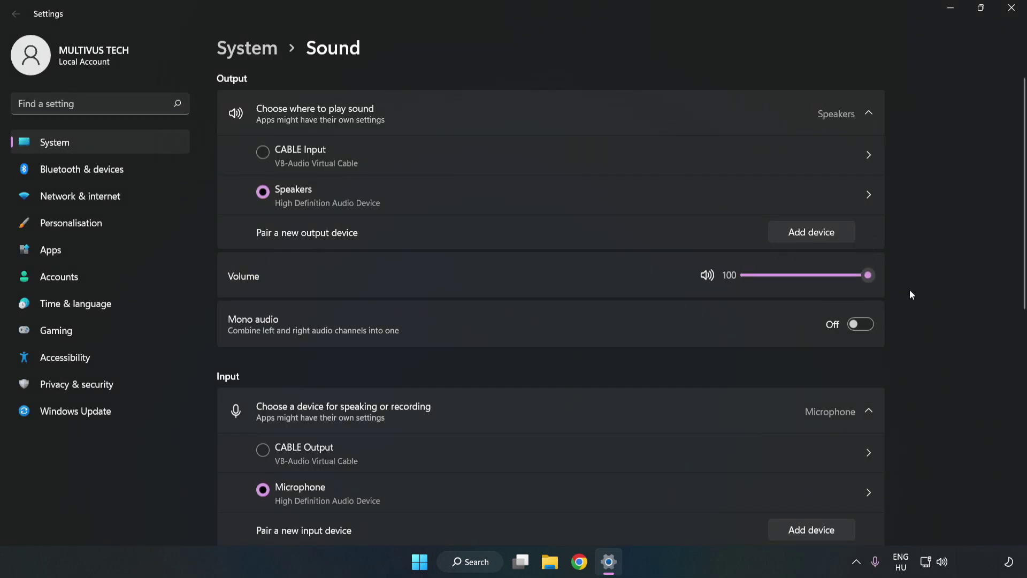
scroll(1001, 262, down, 5)
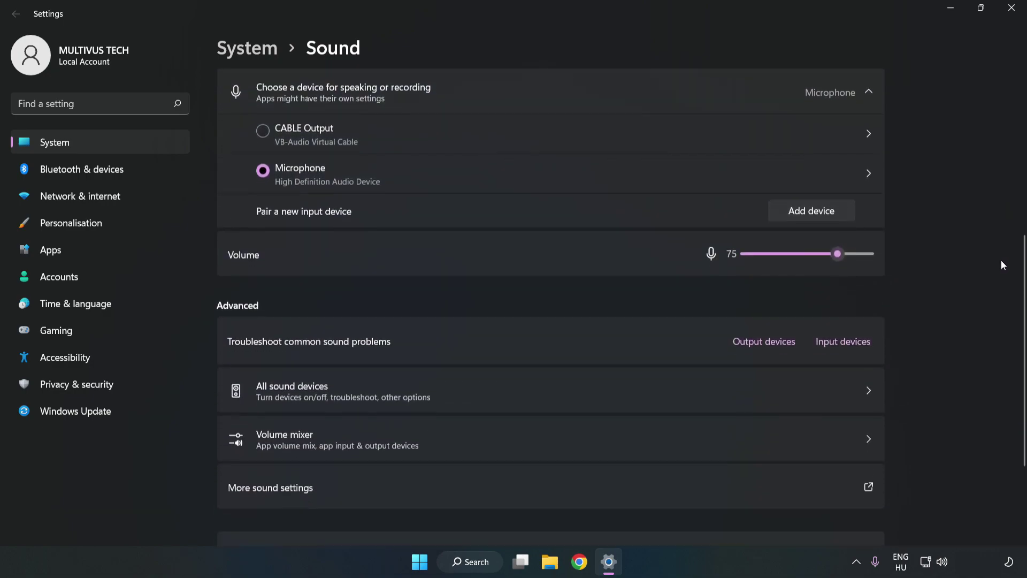
scroll(1003, 264, down, 1)
scroll(1000, 264, down, 1)
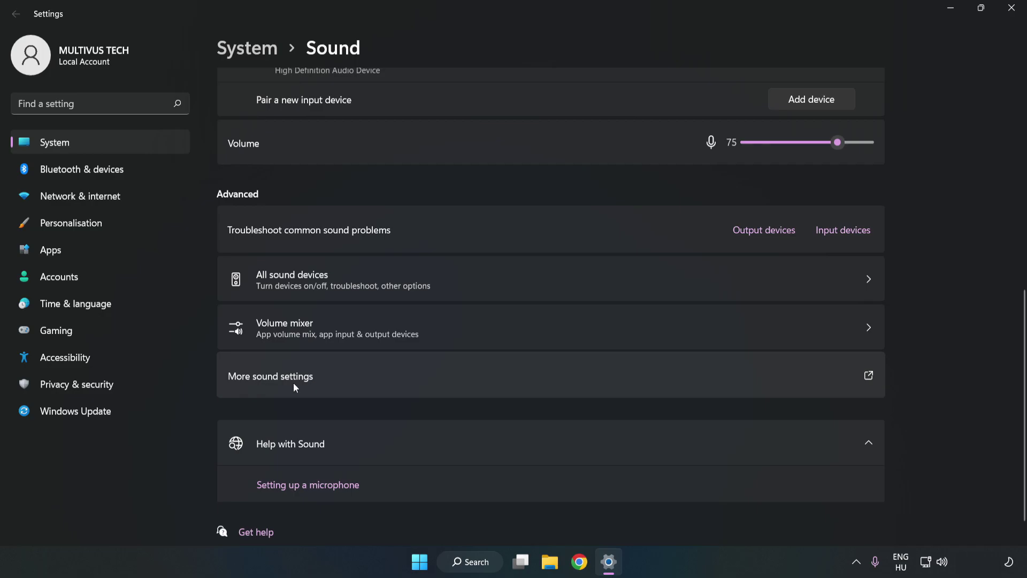
Step: Open the classic Sound panel and disable the CABLE Input playback device
click(447, 383)
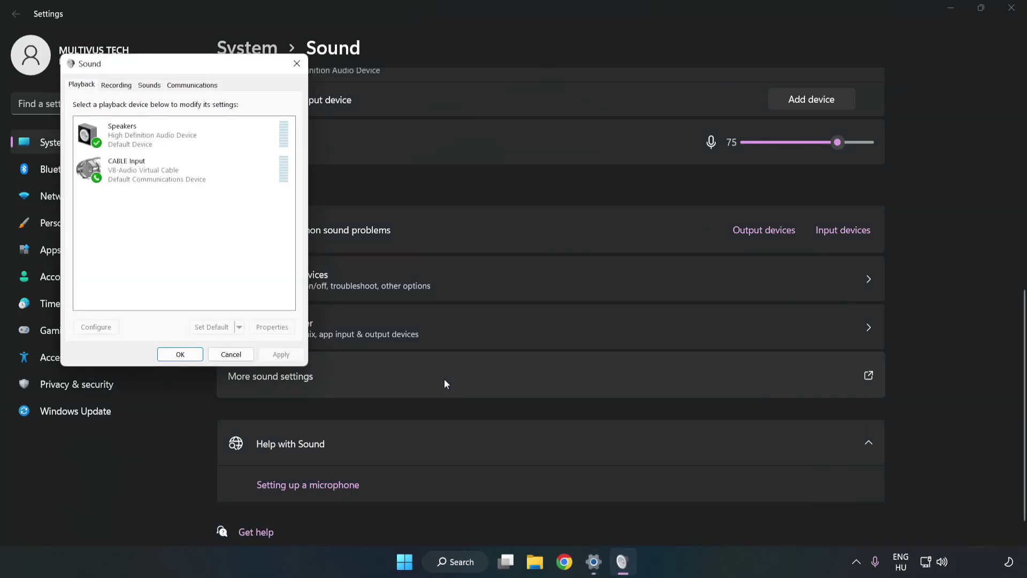
mouse_move(220, 73)
mouse_down()
mouse_move(362, 112)
mouse_move(532, 140)
mouse_up()
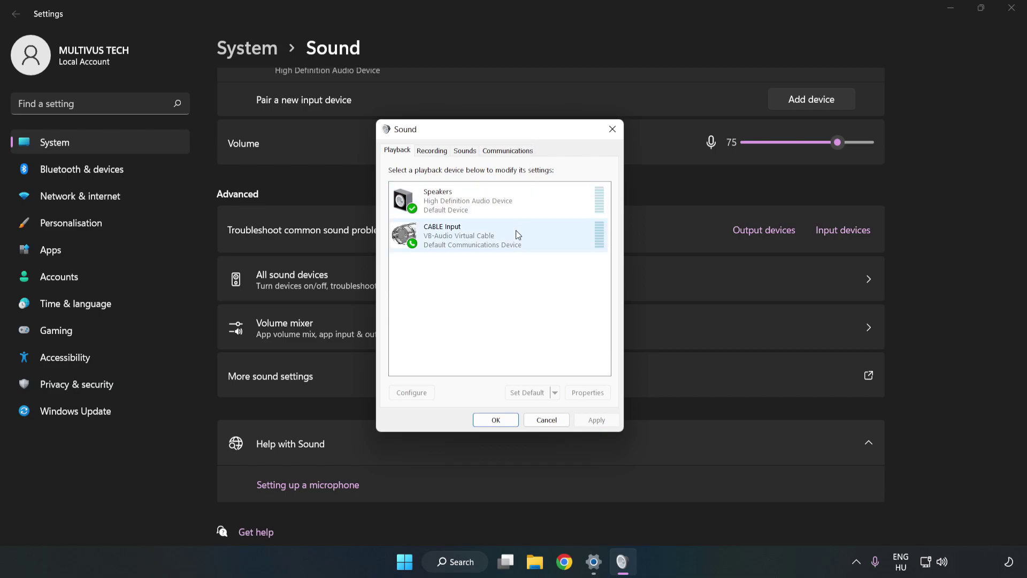
click(409, 236)
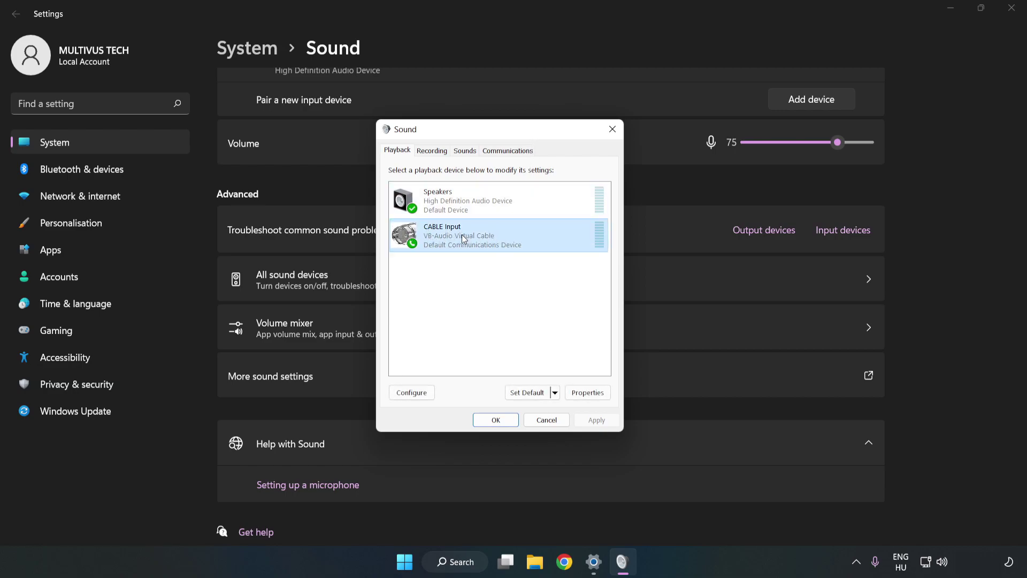
right_click(515, 239)
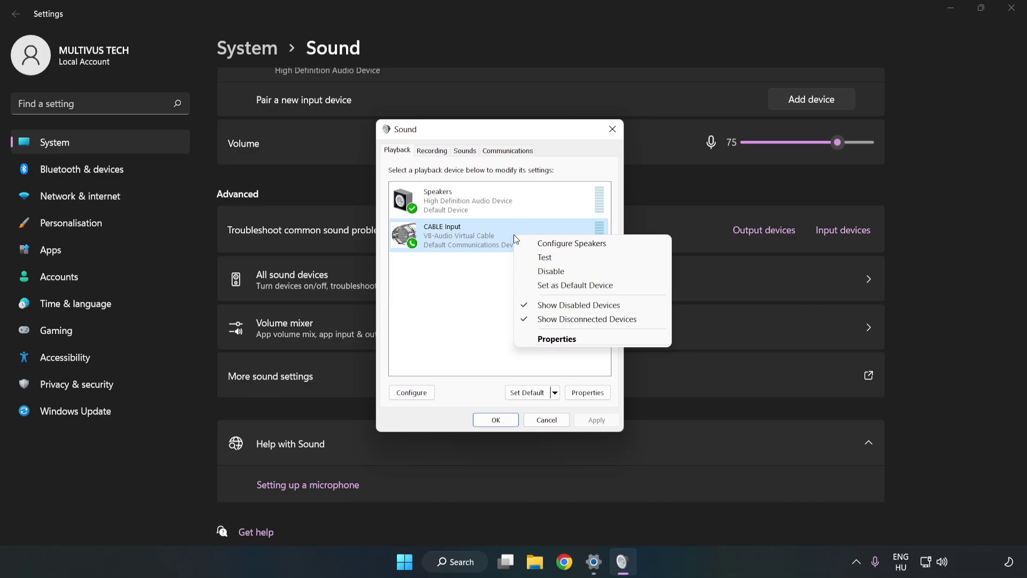
click(575, 271)
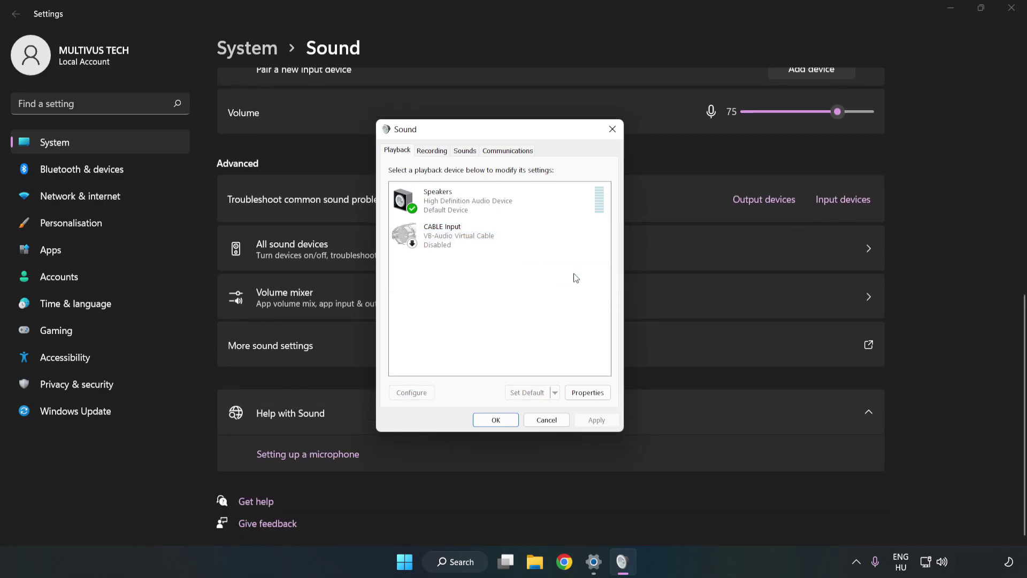
Step: Configure the Speakers as 7.1 Surround with all optional and full-range speakers enabled
click(441, 215)
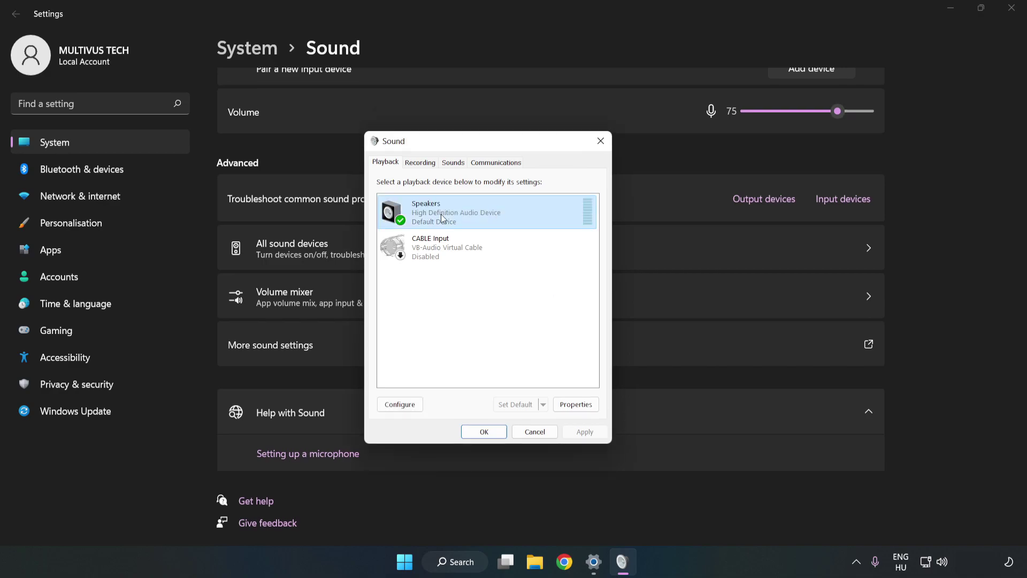
right_click(524, 213)
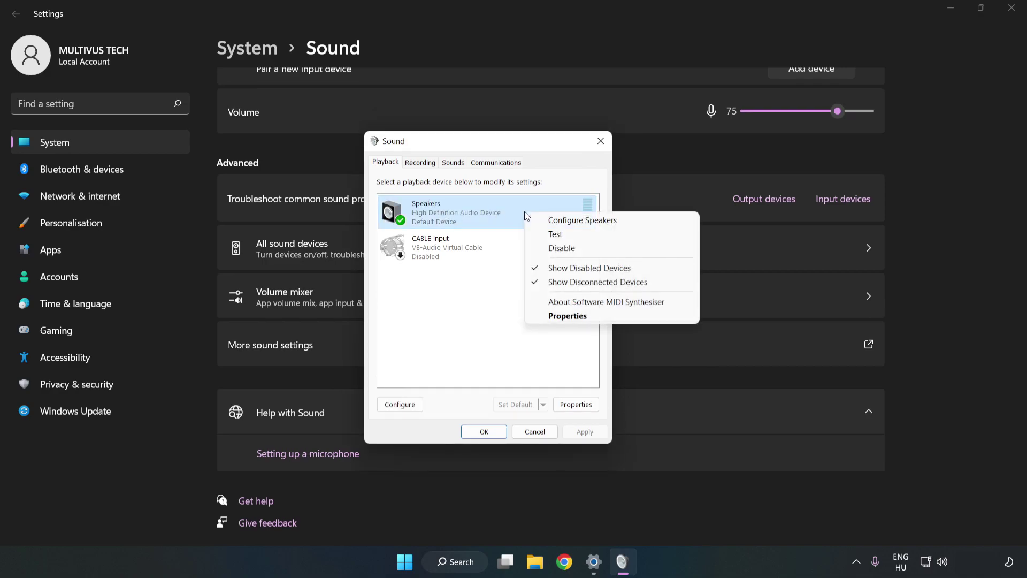
click(583, 220)
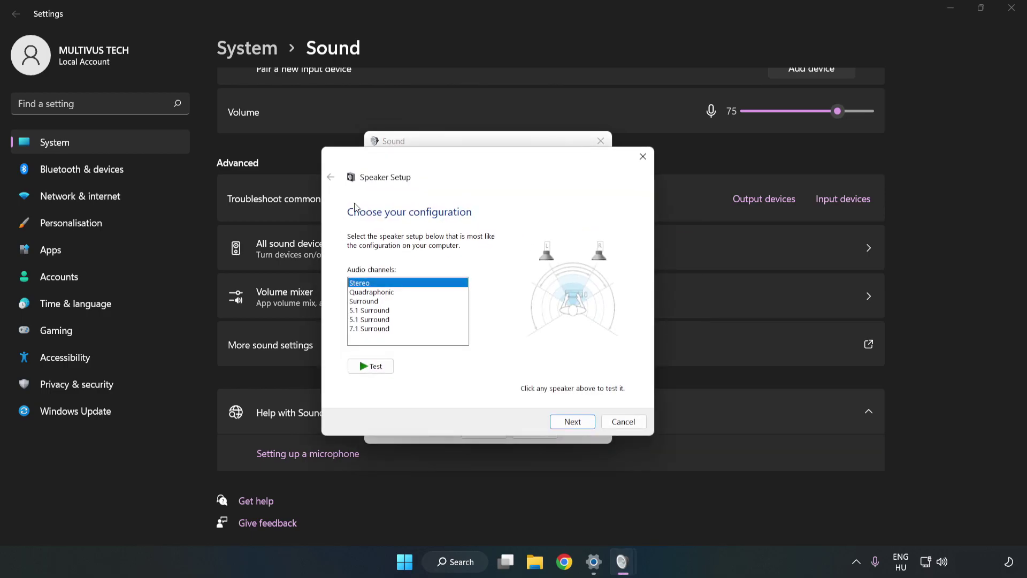
click(378, 293)
click(377, 331)
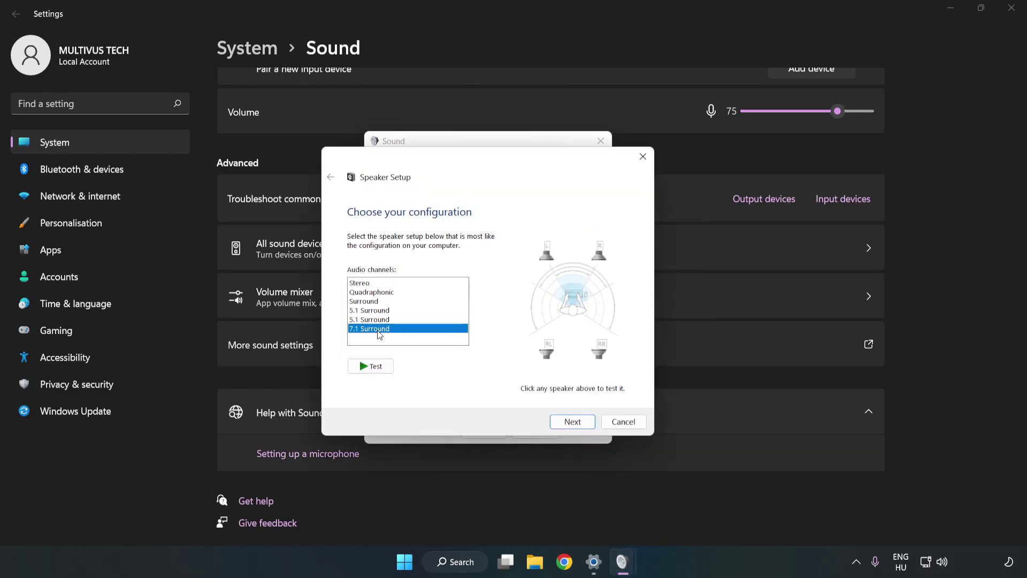
click(571, 423)
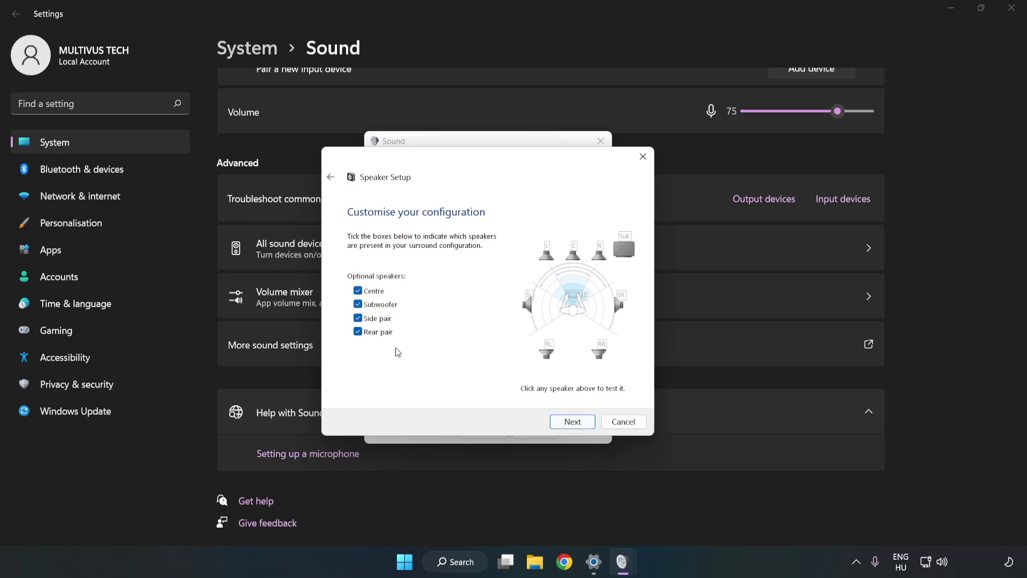
click(571, 422)
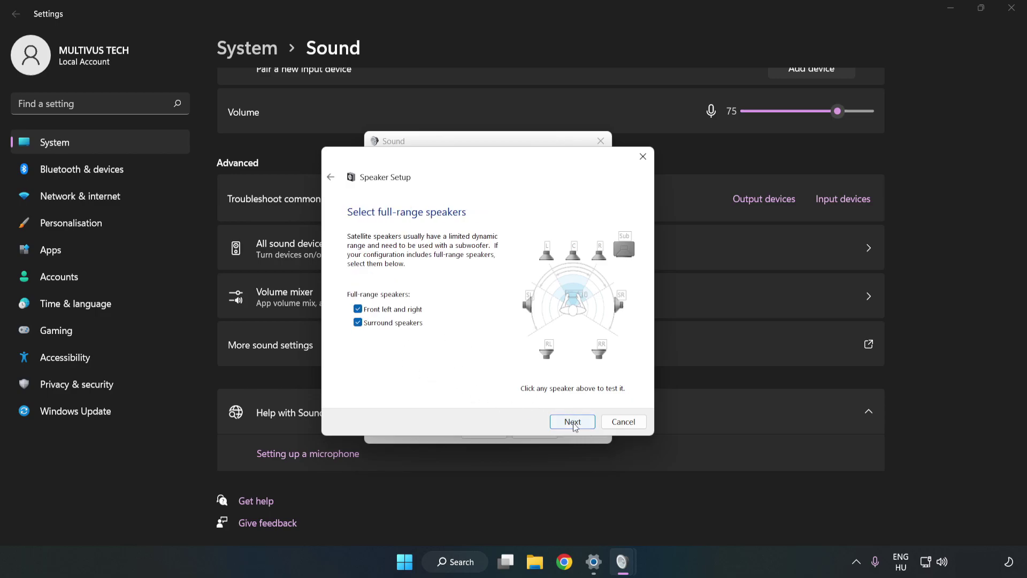
click(575, 427)
click(573, 423)
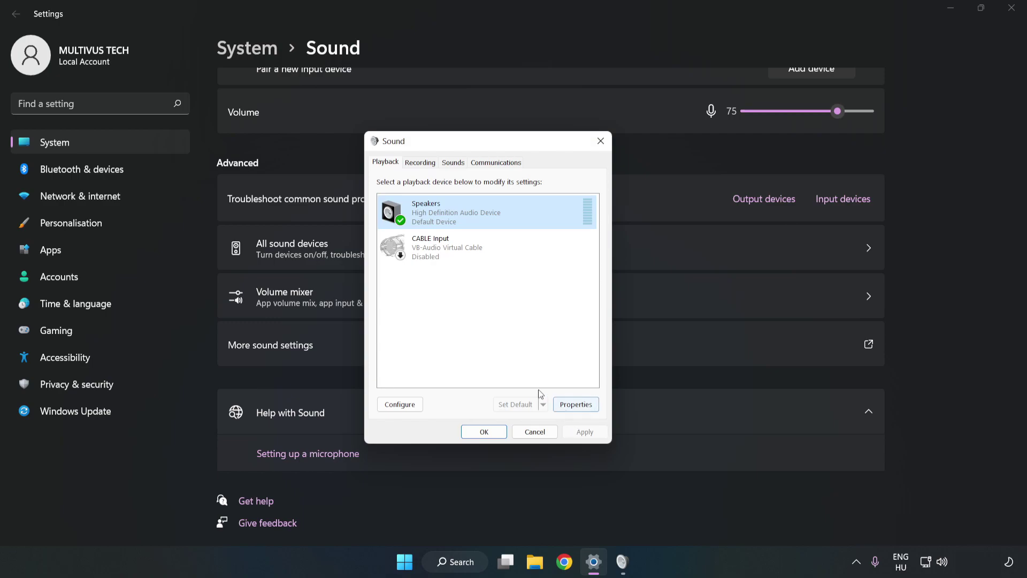
Step: In Speakers Properties, tick 'Disable all enhancements' on the Enhancements tab
click(582, 408)
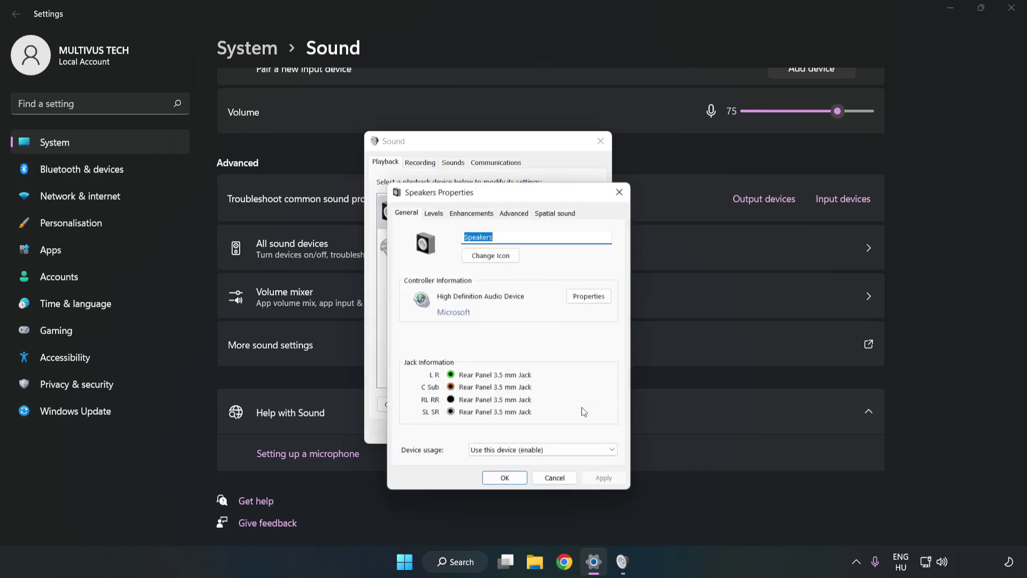
drag(513, 202, 489, 150)
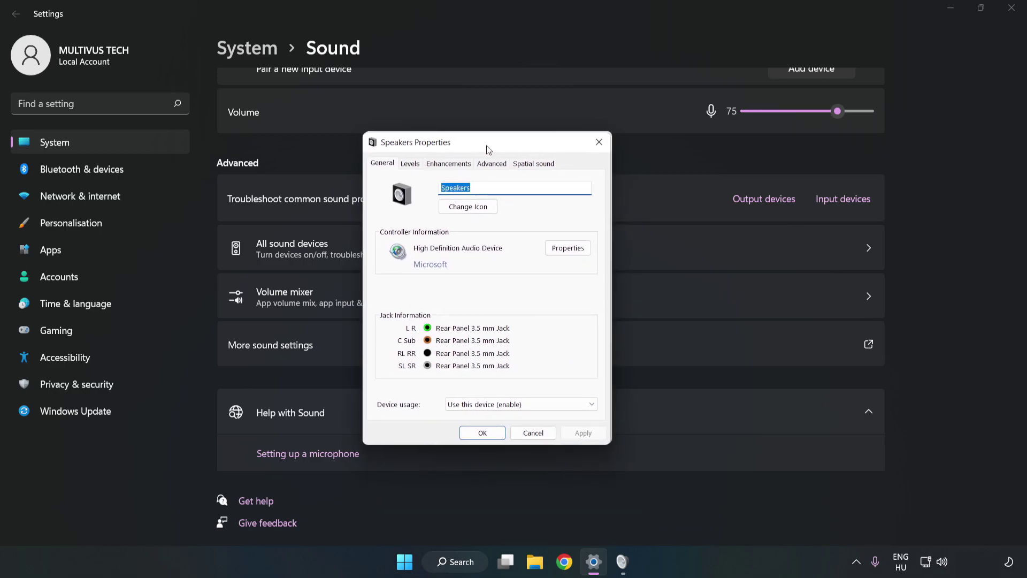
click(448, 164)
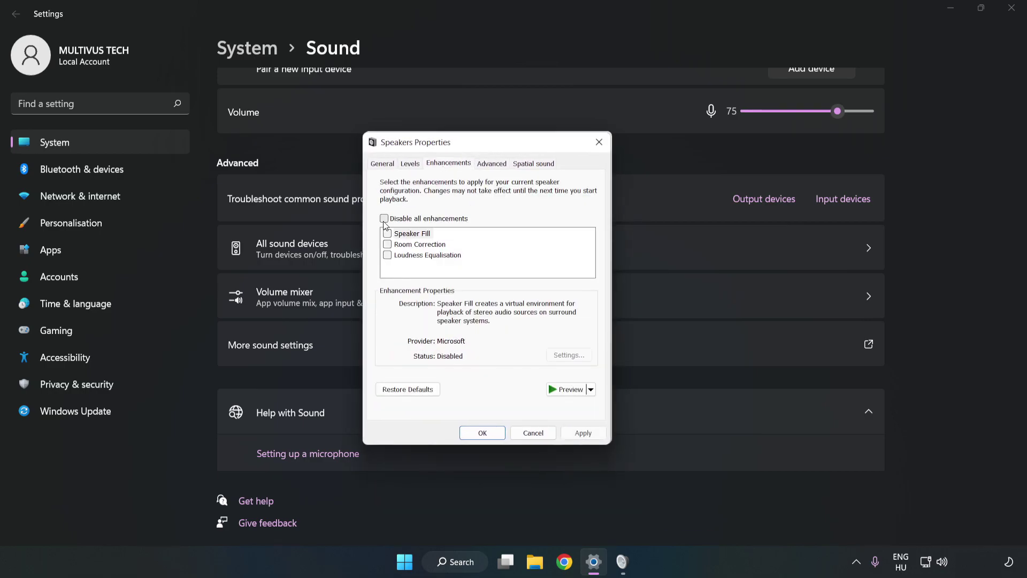
click(384, 219)
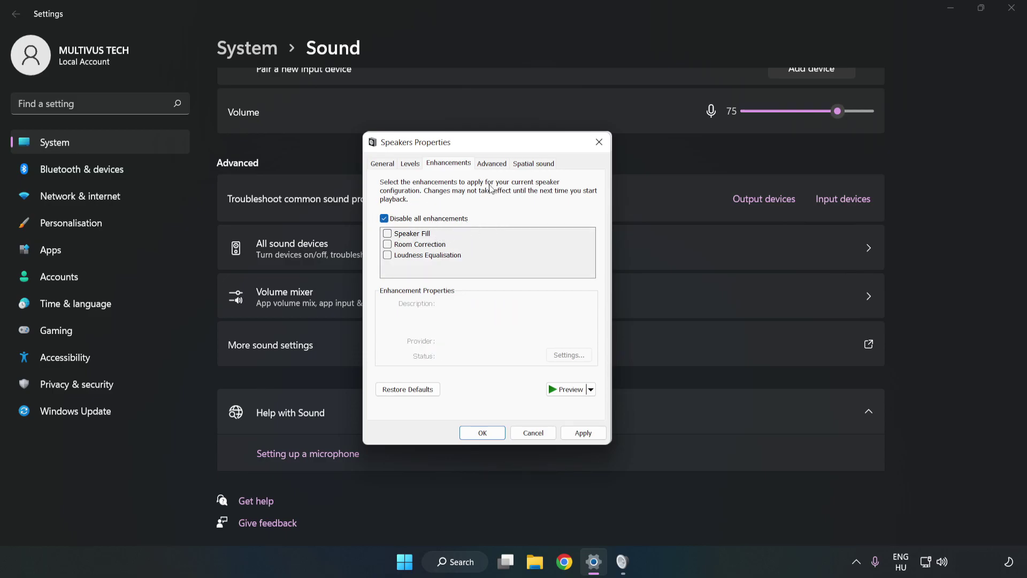
Step: Apply the 16 bit, 48000 Hz (DVD Quality) default format and close both sound dialogs
click(492, 167)
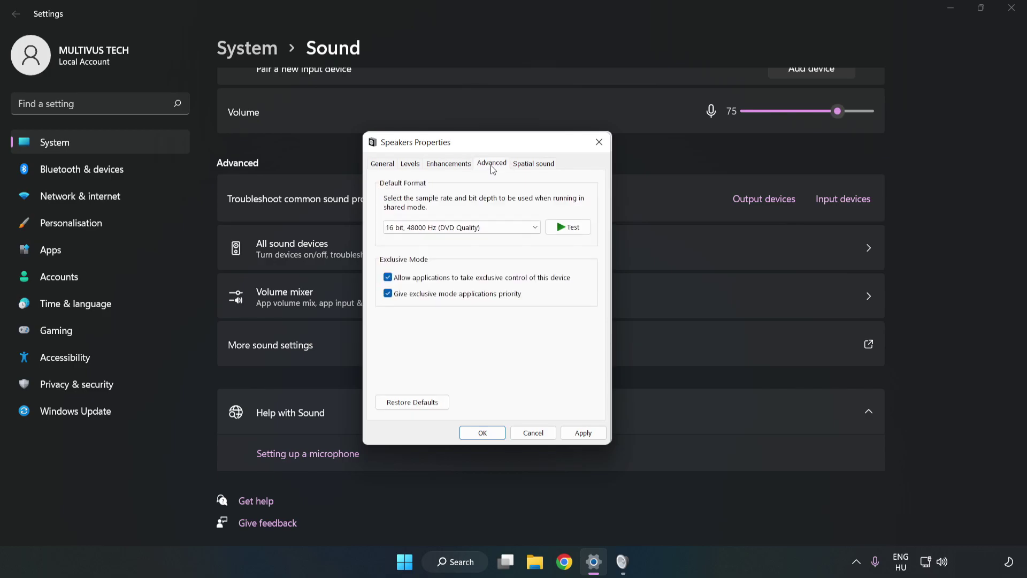
click(494, 228)
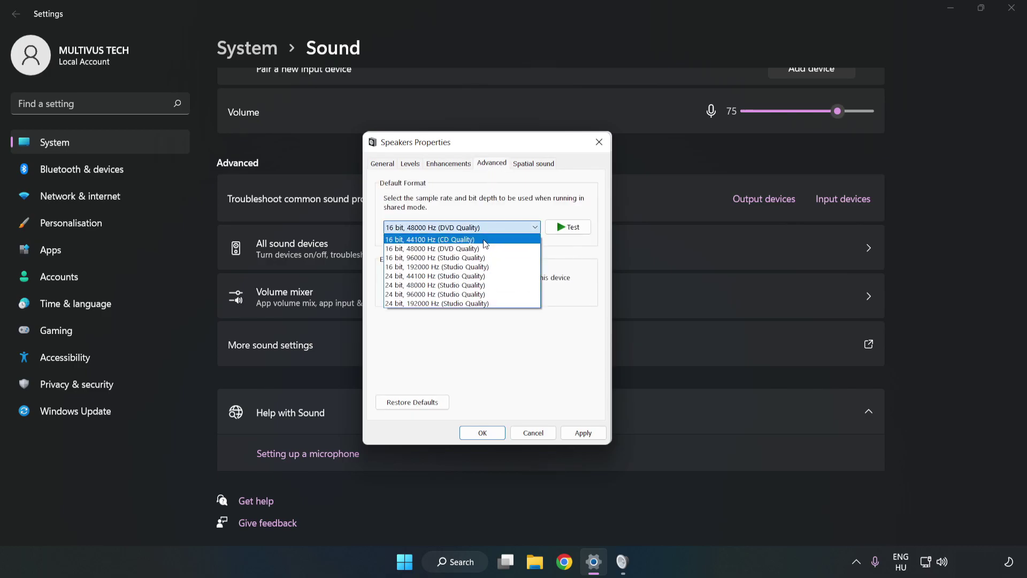
click(478, 248)
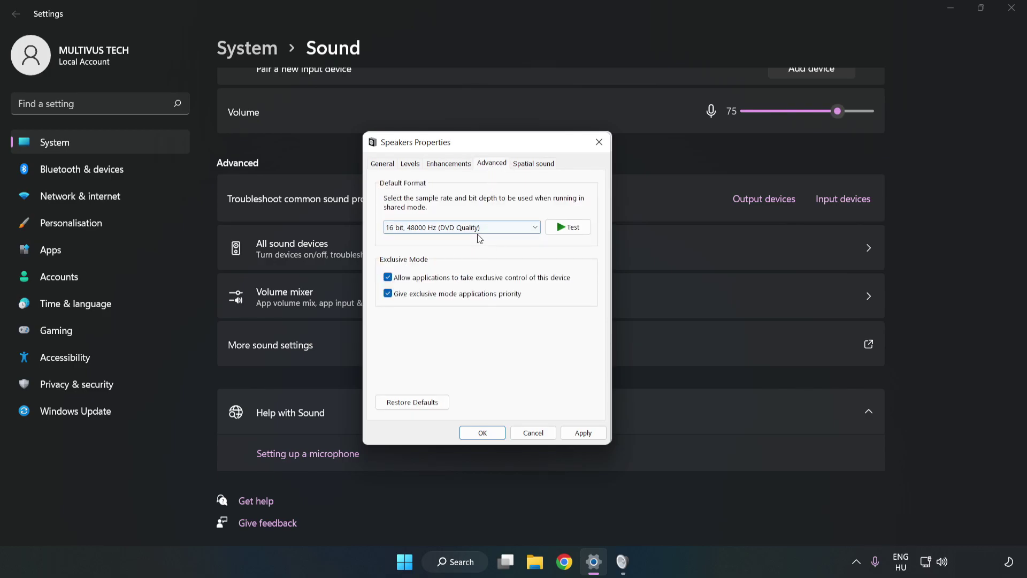
click(584, 433)
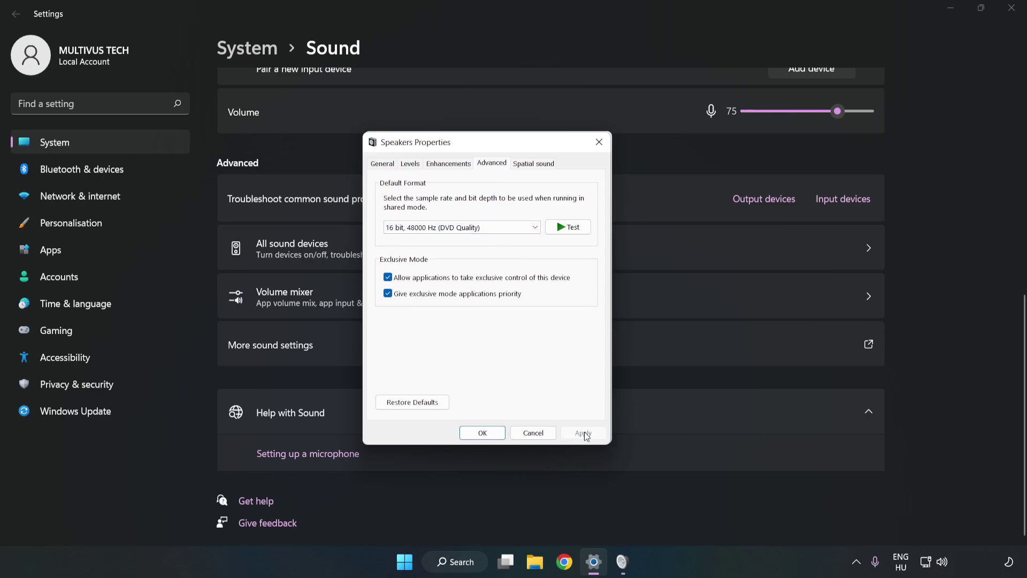
click(482, 432)
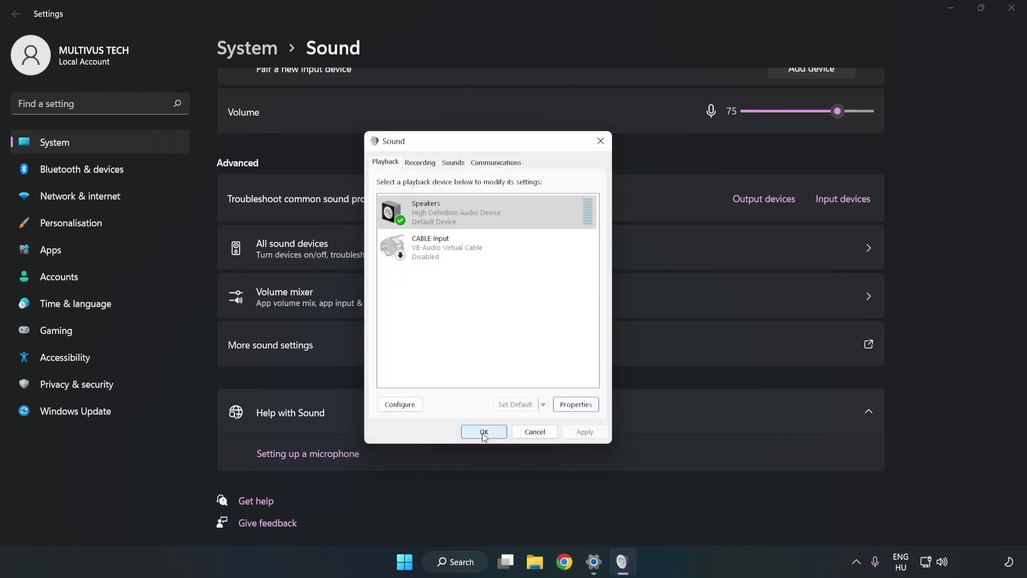
click(483, 431)
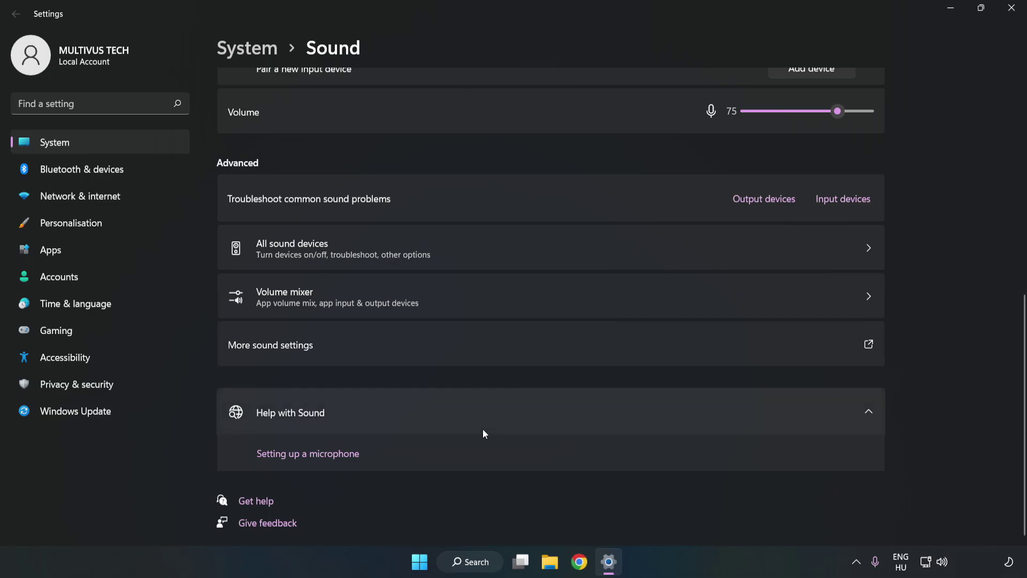
Step: Close Settings and bring up the Start menu power options to restart
click(1005, 14)
click(433, 561)
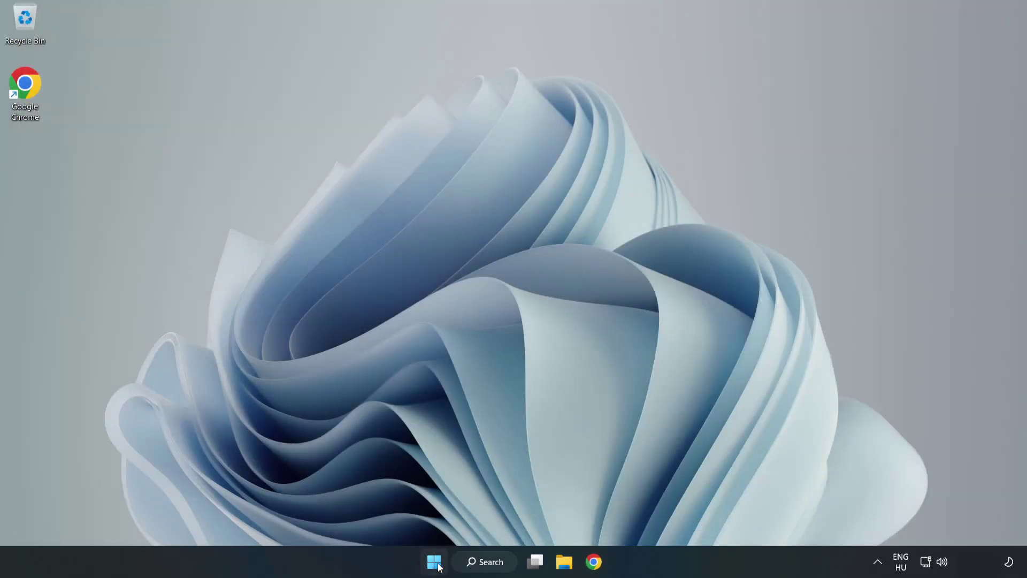
click(684, 516)
Step: Search for 'device manager' and launch Device Manager from the best match
click(503, 563)
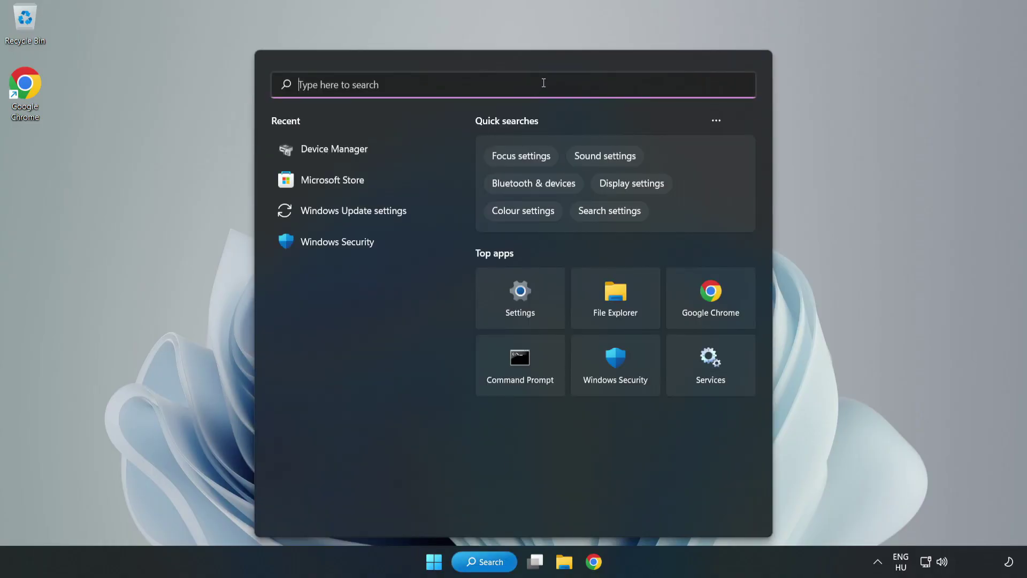
text(device mag)
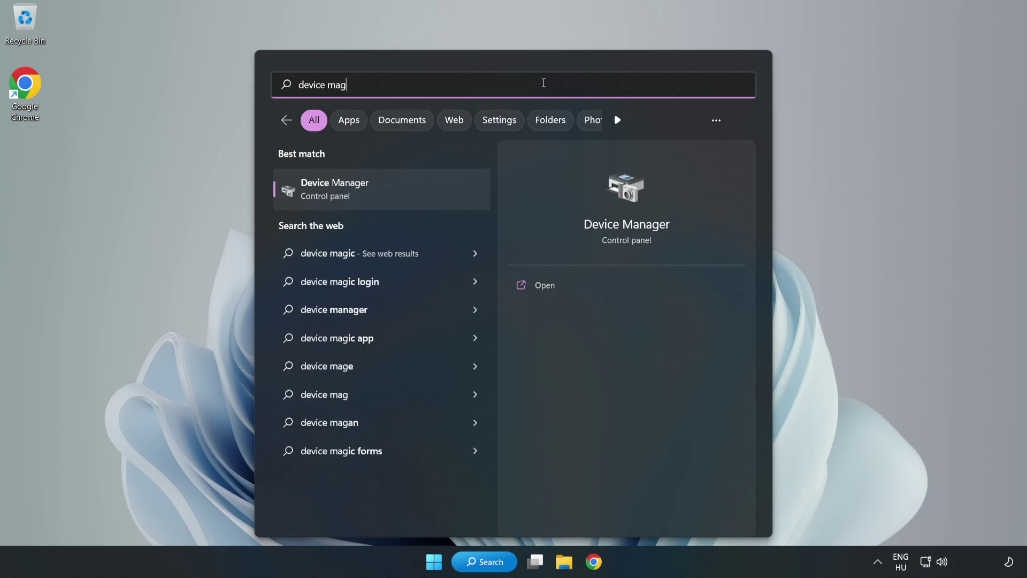
key(BackSpace)
text(nager)
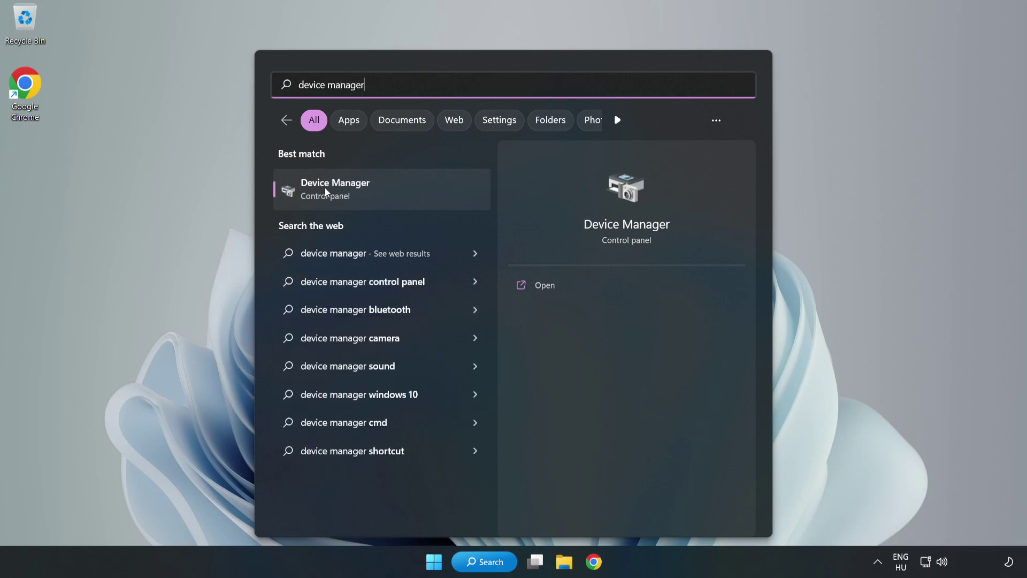
click(398, 190)
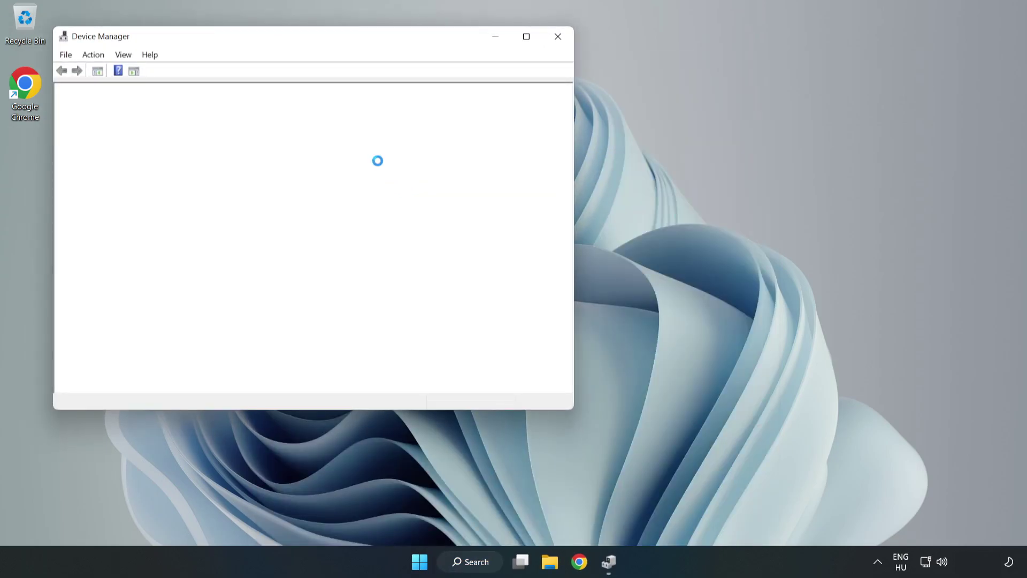
Step: Expand 'Sound, video and game controllers' and bring up High Definition Audio Device's context menu
drag(286, 43, 464, 81)
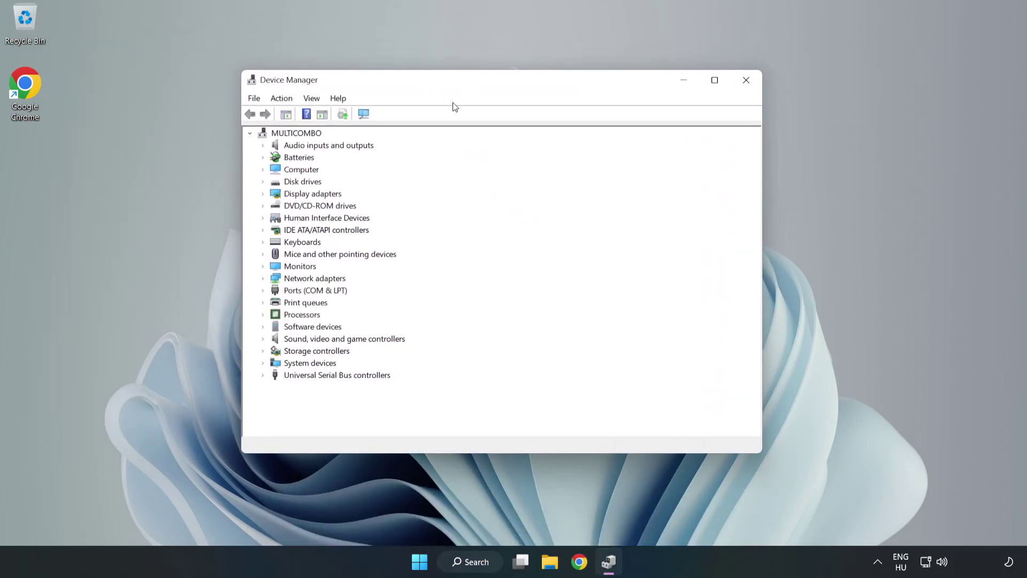
click(290, 342)
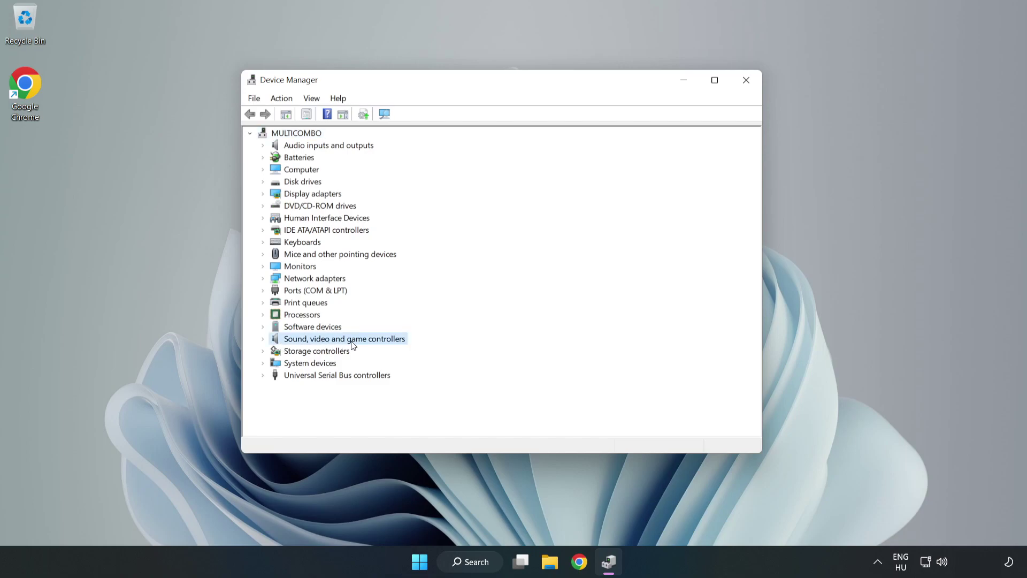
click(262, 340)
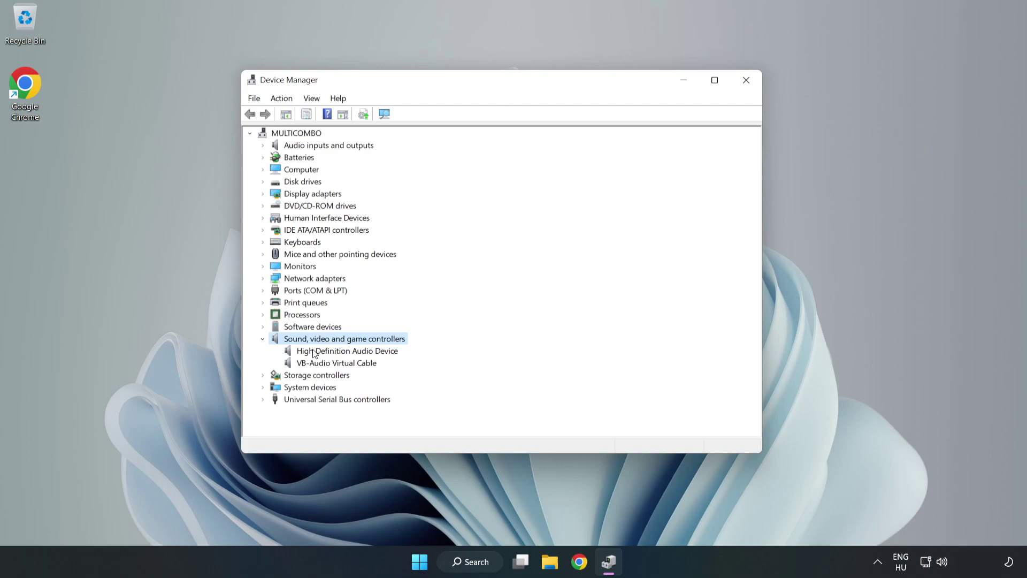
click(348, 352)
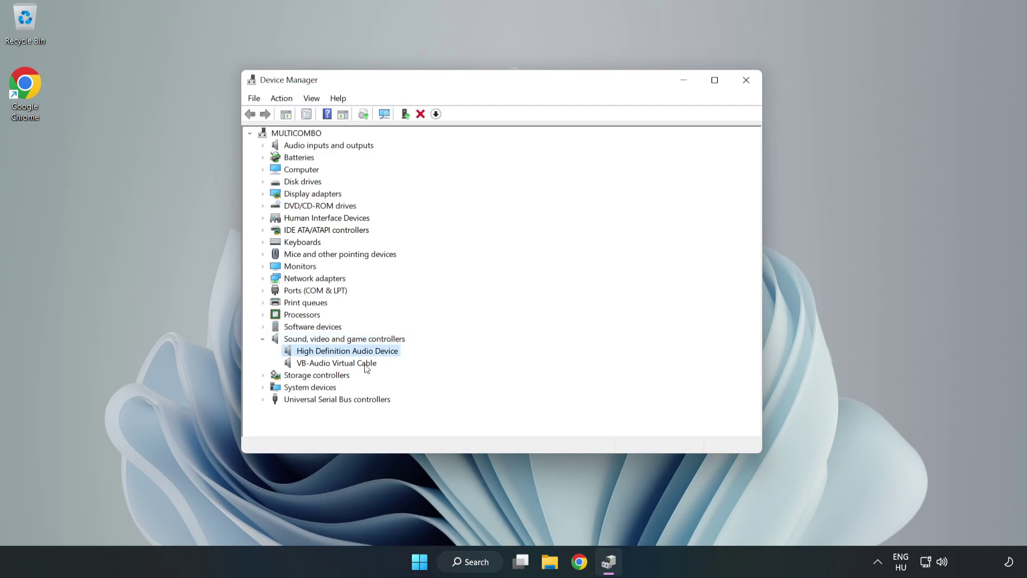
right_click(380, 351)
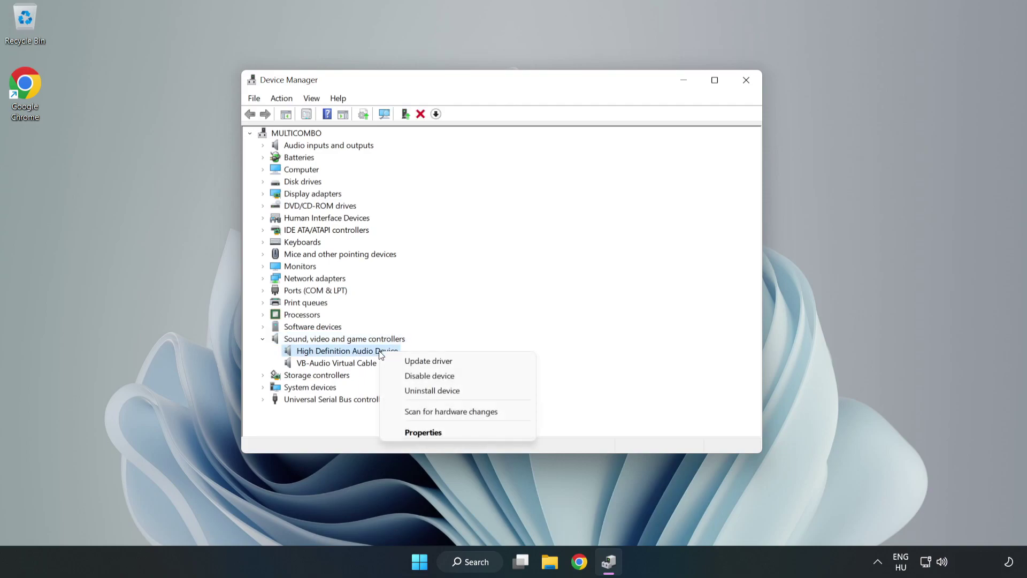
Step: Reinstall the audio driver by picking High Definition Audio Device from the compatible drivers list, accepting the warning
click(467, 362)
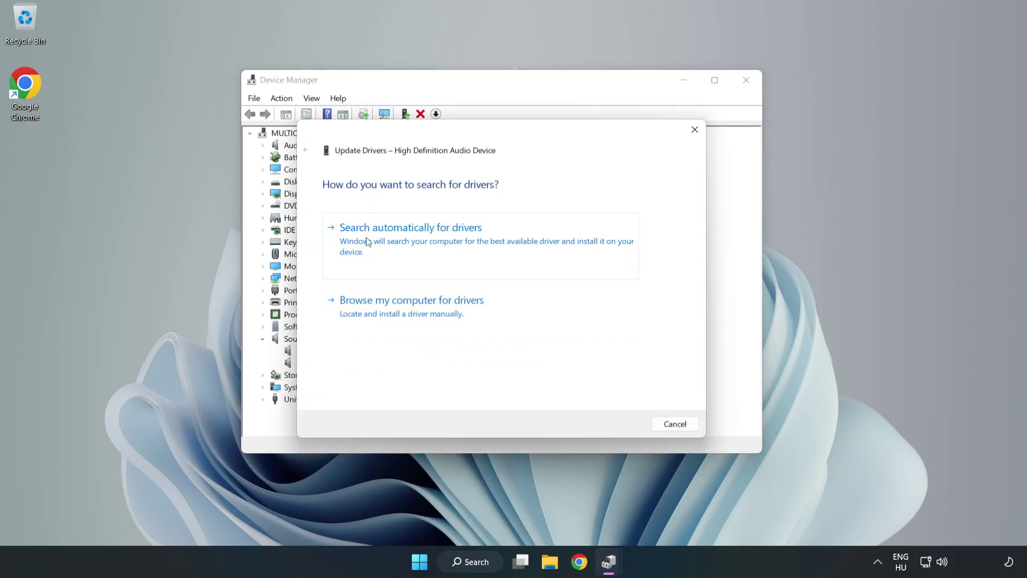
click(448, 315)
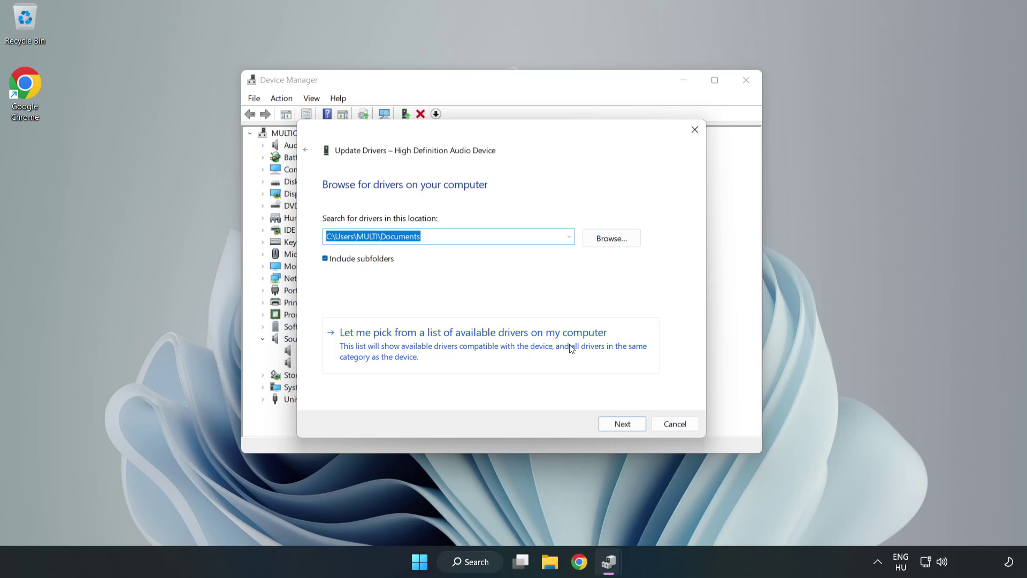
click(535, 353)
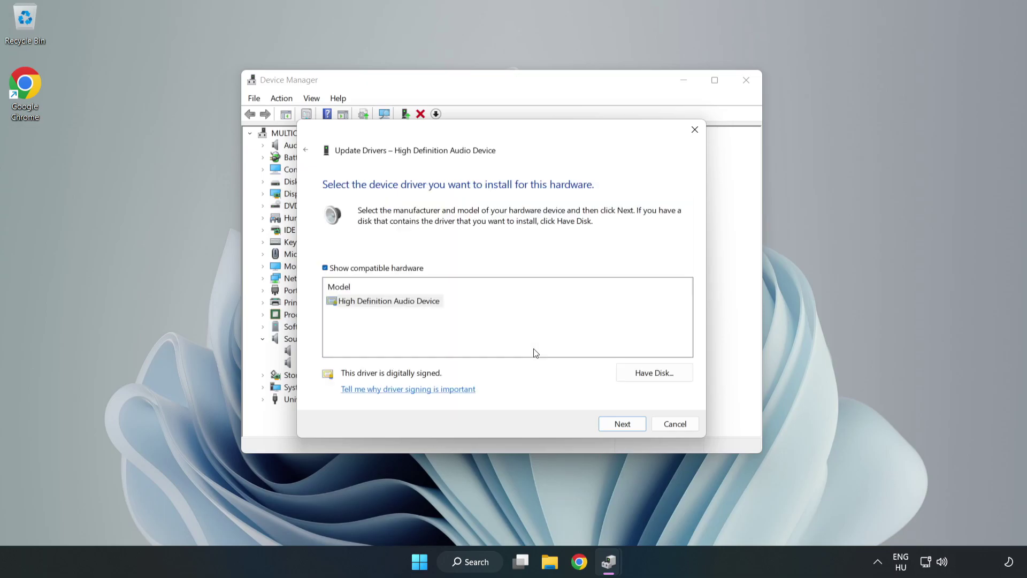
click(344, 304)
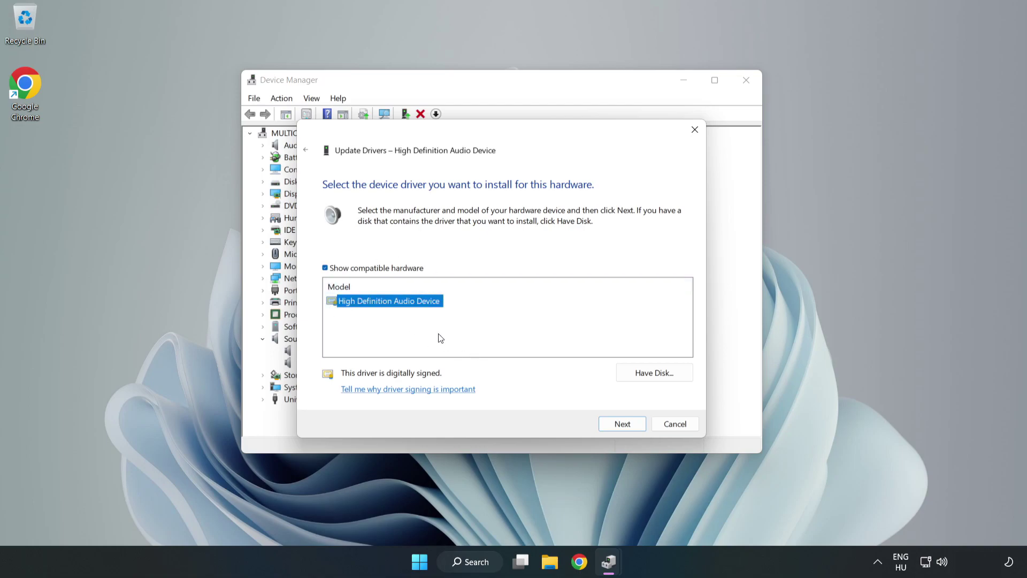
click(623, 425)
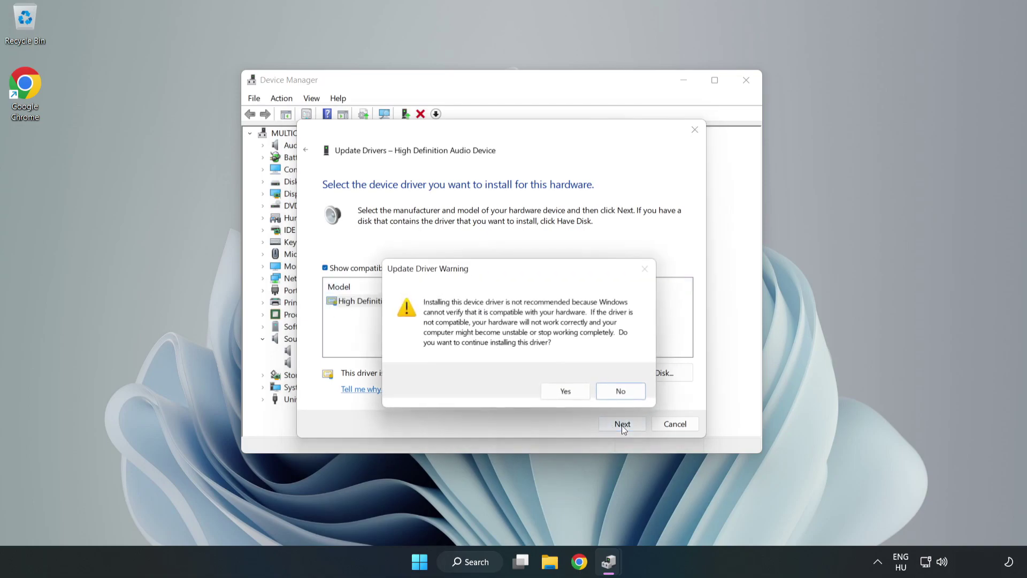
click(570, 395)
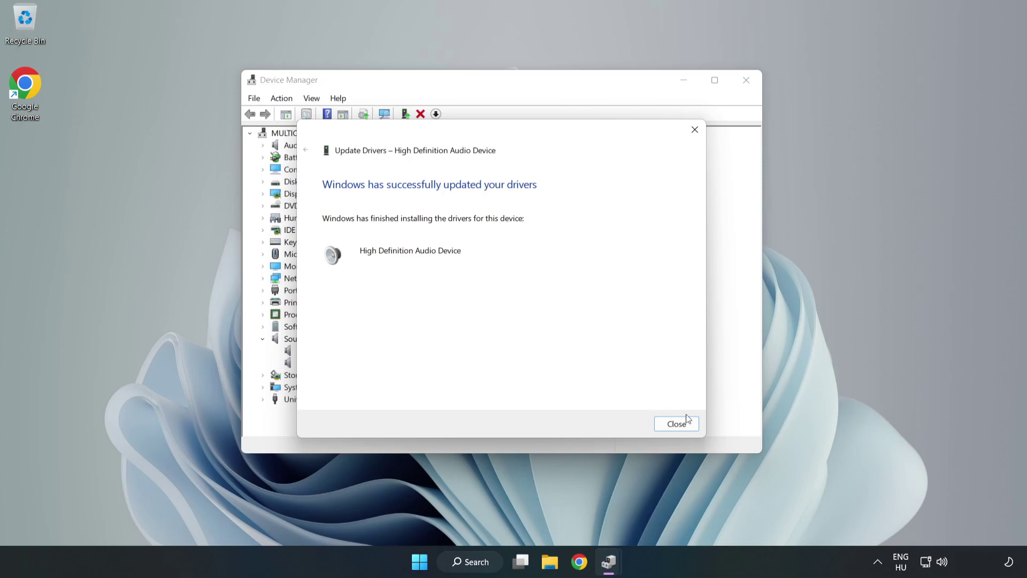
click(676, 424)
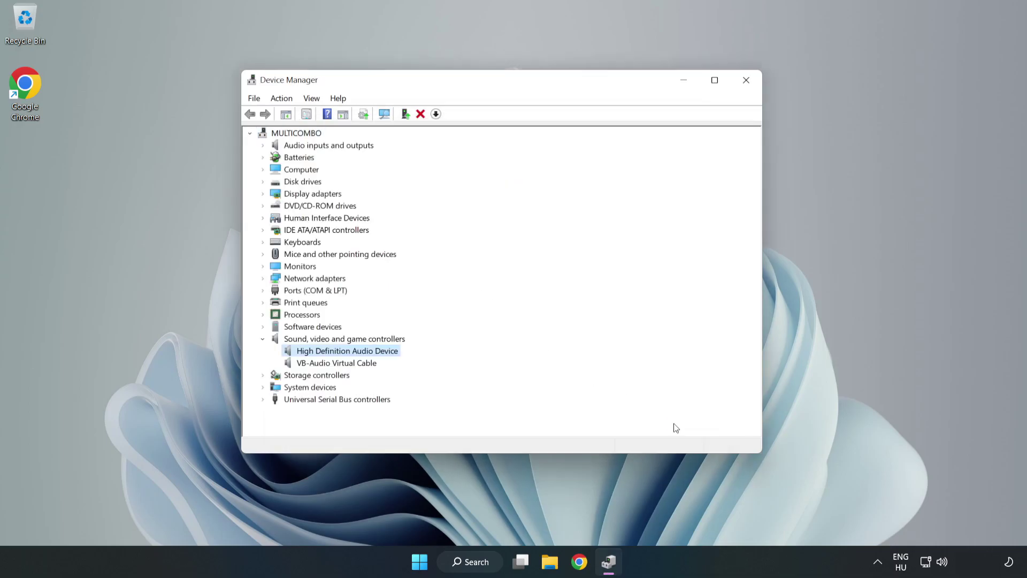
Step: Close Device Manager and bring up the Start menu's power options to restart
click(746, 82)
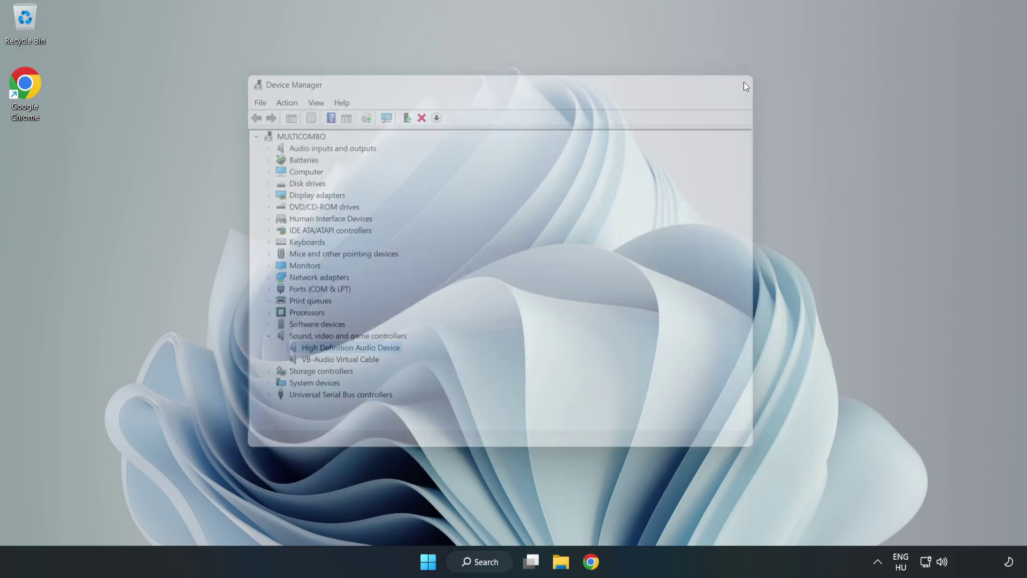
click(434, 561)
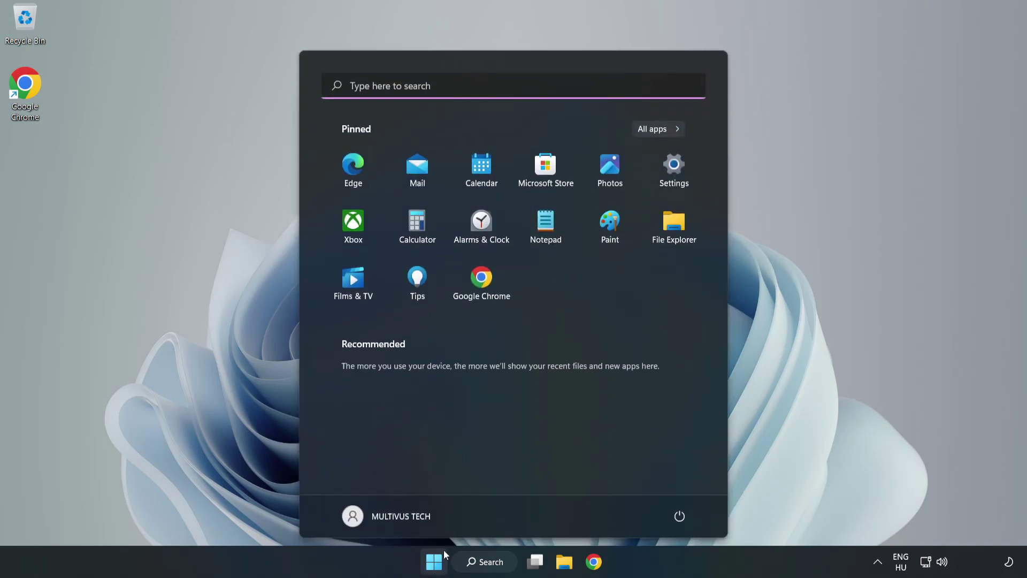
click(679, 515)
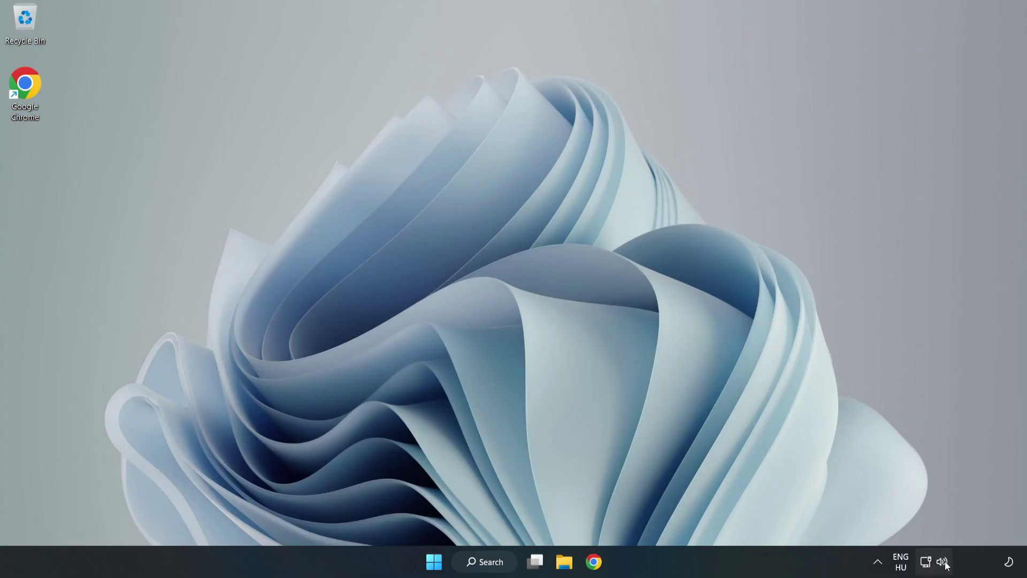
Step: Run 'Troubleshoot sound problems' from the taskbar volume icon's context menu
right_click(944, 563)
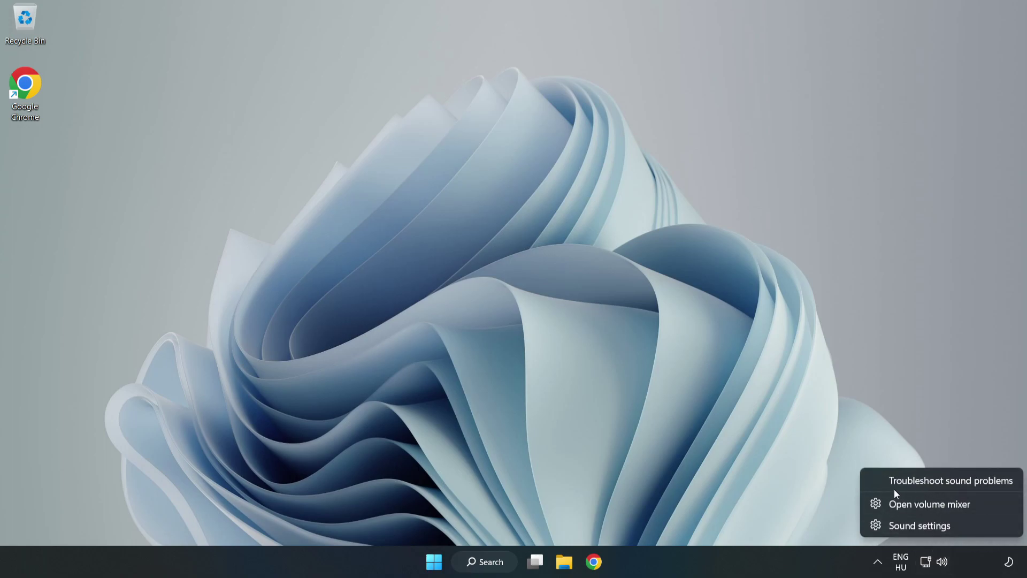
click(928, 481)
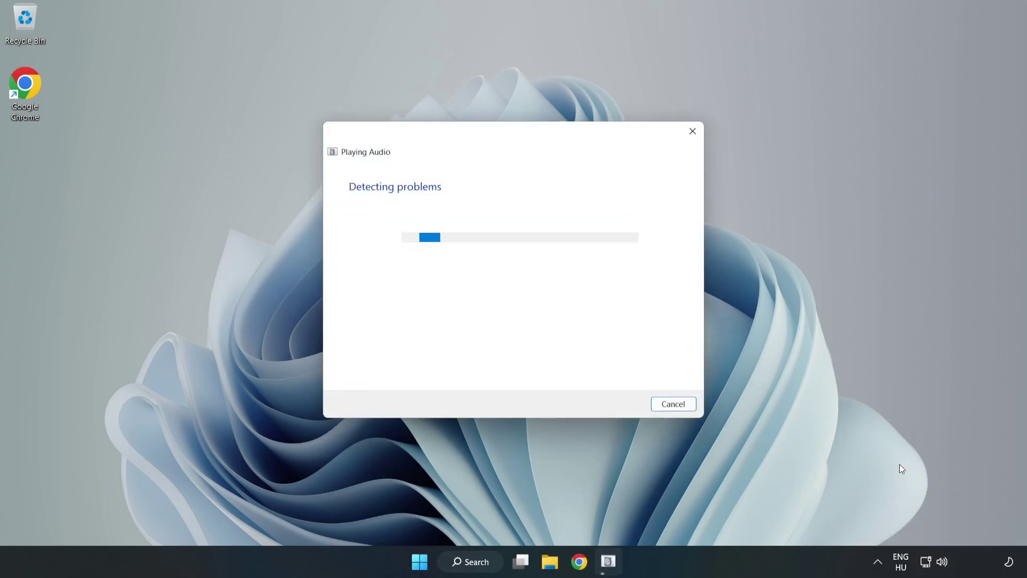